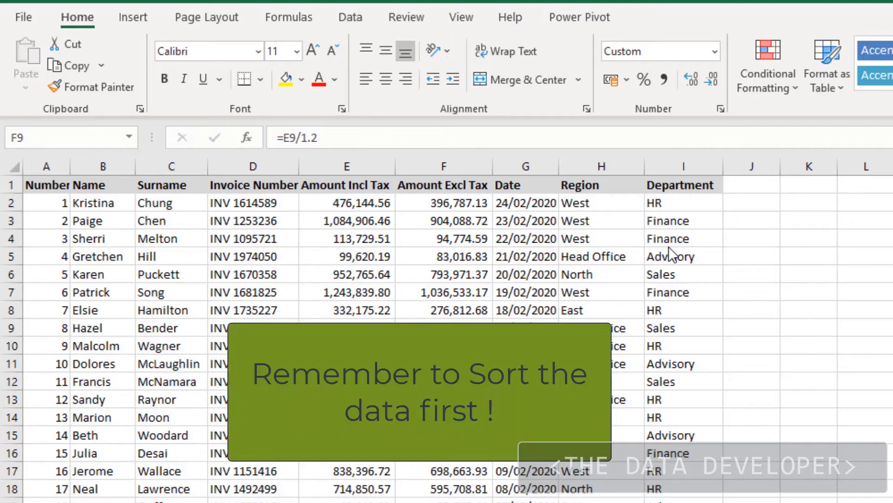
# - Sort the data by the Department column in ascending order
pyautogui.click(669, 203)
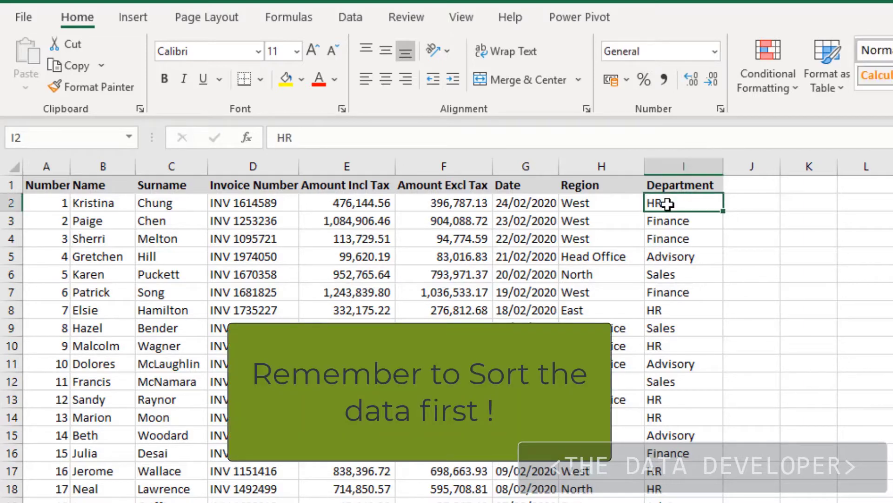
pyautogui.click(676, 287)
pyautogui.click(657, 203)
pyautogui.click(676, 258)
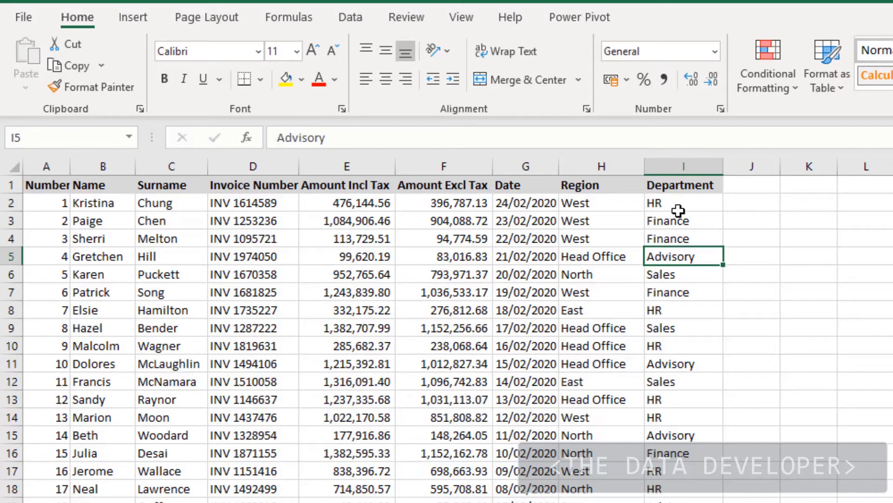
pyautogui.click(678, 209)
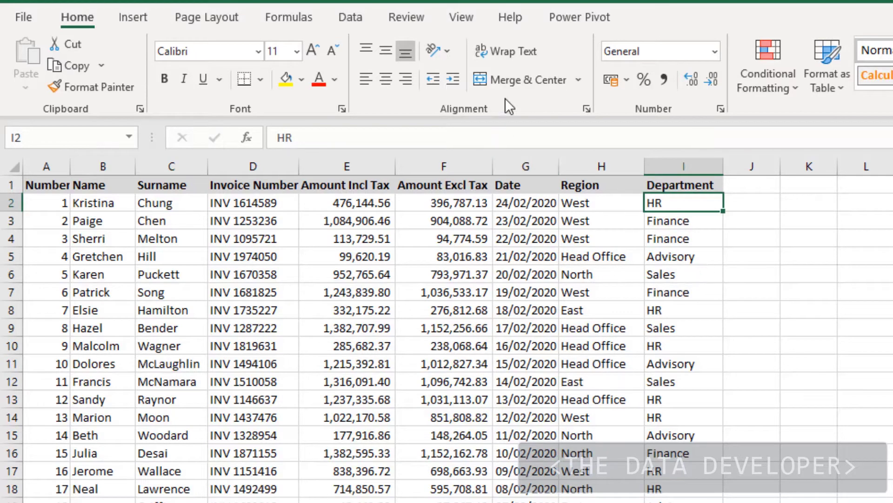
pyautogui.click(348, 17)
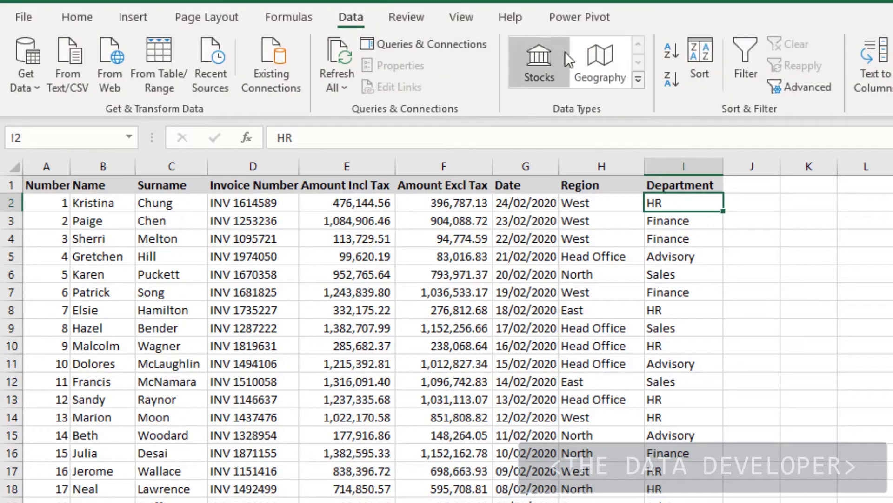
pyautogui.click(669, 52)
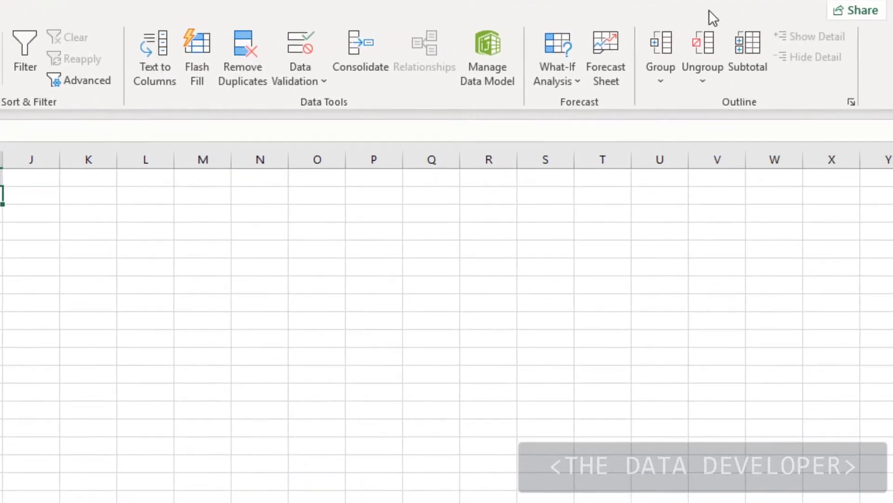
# - Start the Subtotal command for the table and set it to group at each change in Department
pyautogui.click(744, 67)
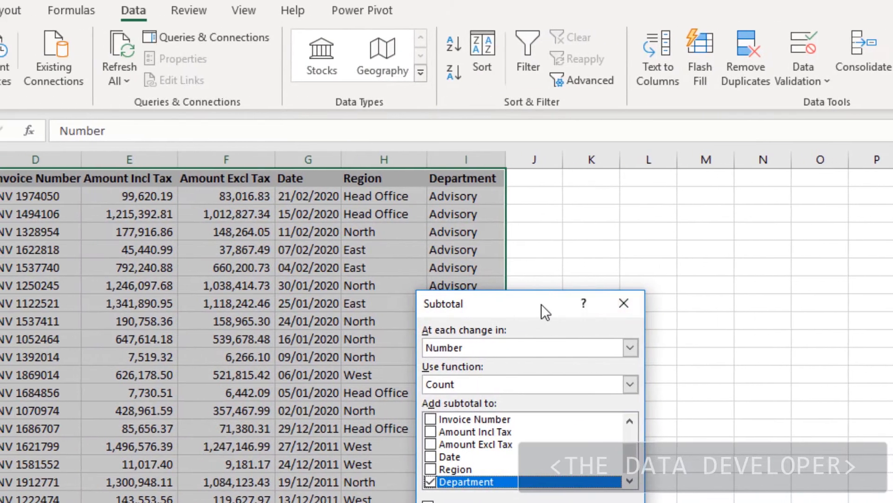
pyautogui.moveTo(541, 304); pyautogui.dragTo(670, 209)
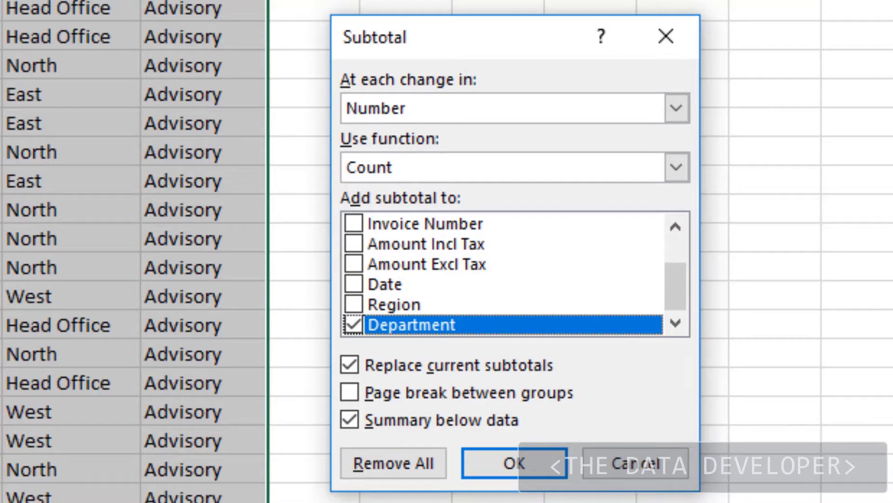
pyautogui.click(676, 108)
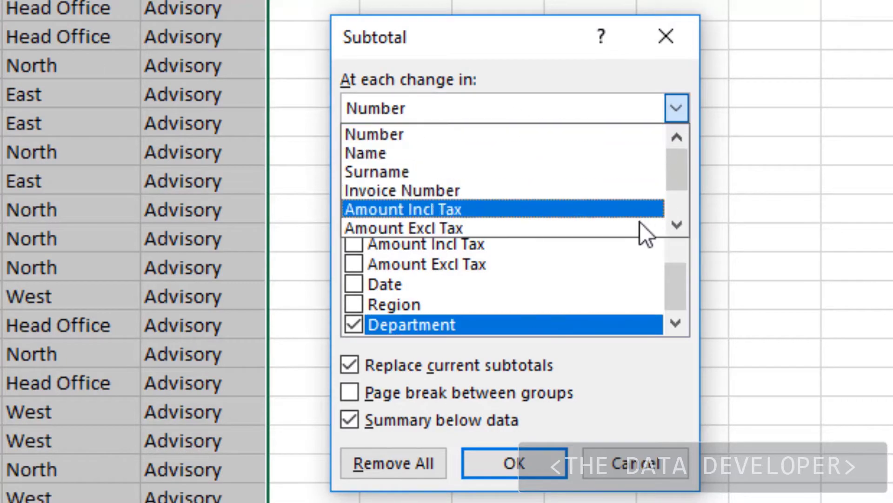
pyautogui.click(643, 74)
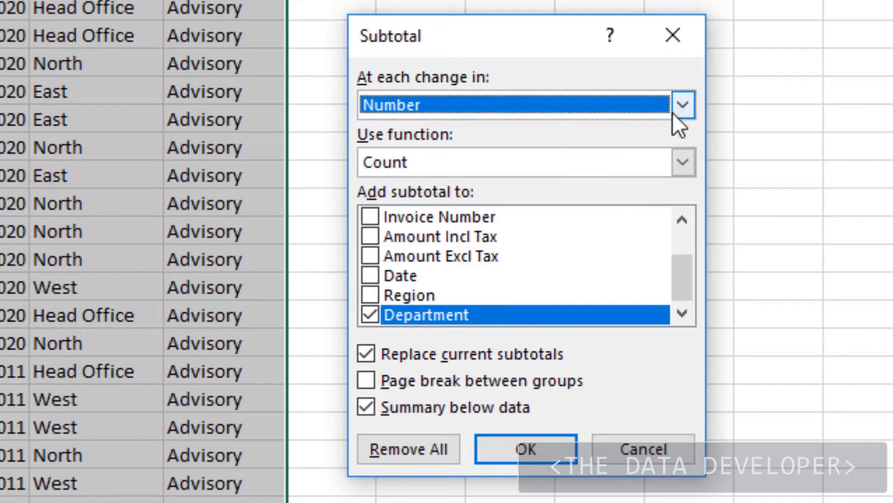
pyautogui.click(657, 102)
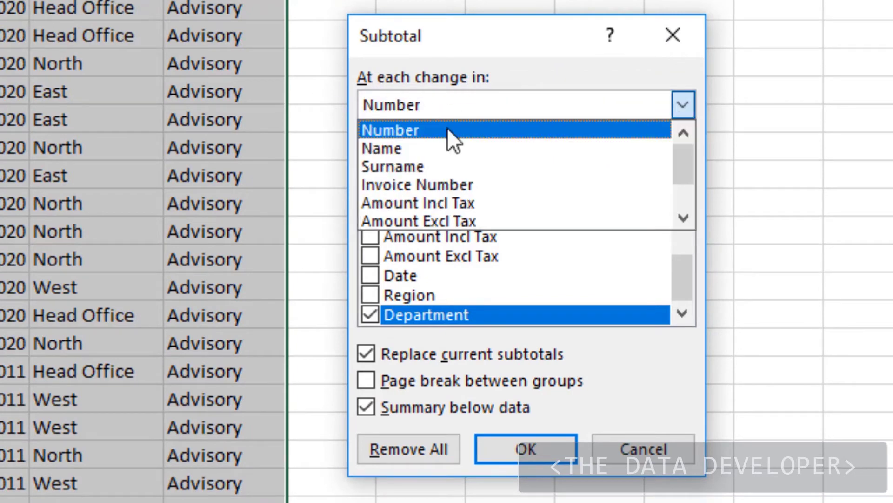
pyautogui.scroll(-1, 686, 164)
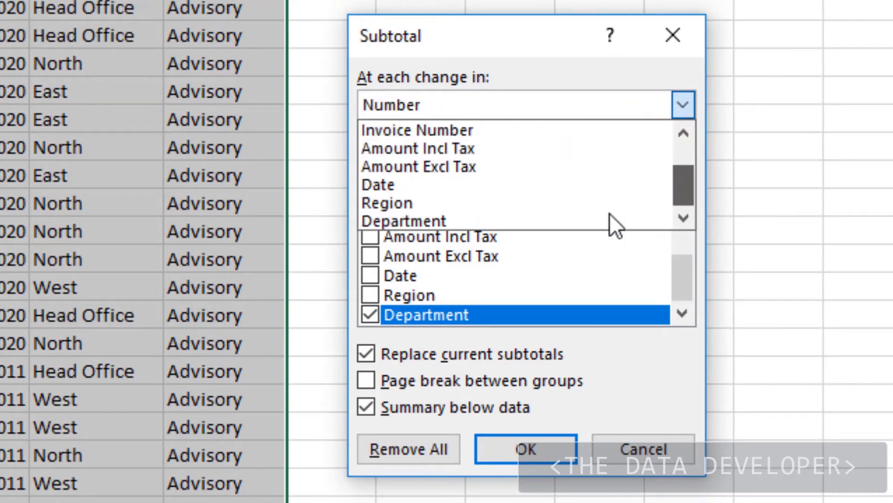
pyautogui.click(442, 216)
# - Use the Sum function on Amount Incl Tax and Amount Excl Tax, exclude Department from the subtotalled fields, and apply the subtotals
pyautogui.click(683, 162)
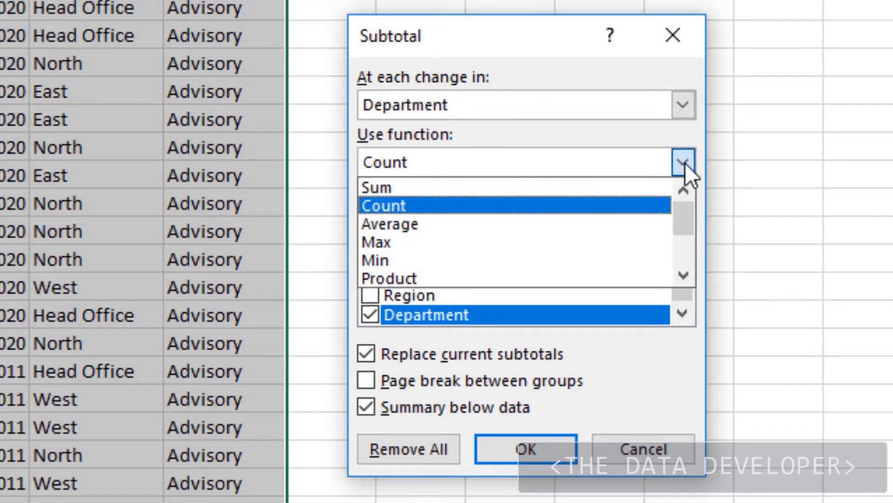
pyautogui.click(453, 195)
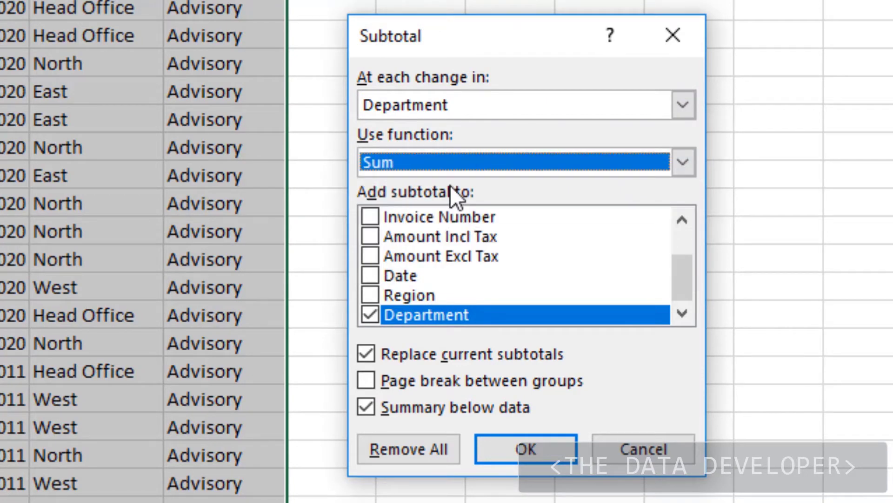
pyautogui.click(370, 238)
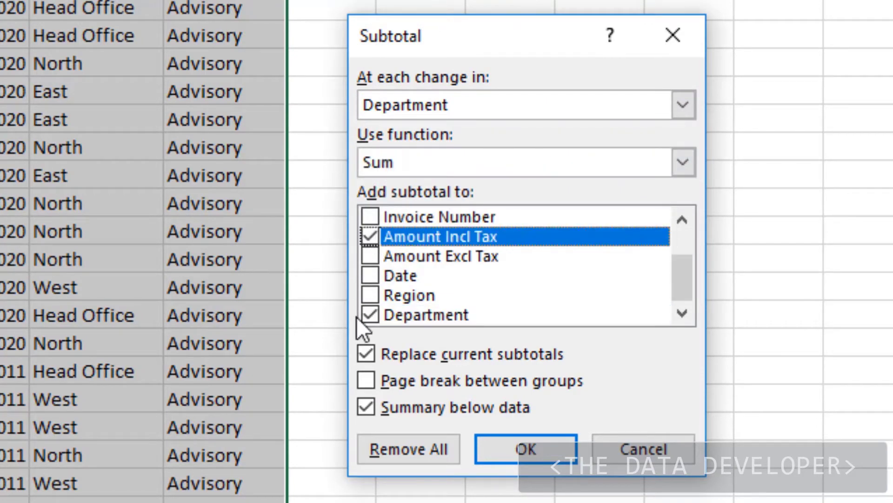
pyautogui.click(371, 316)
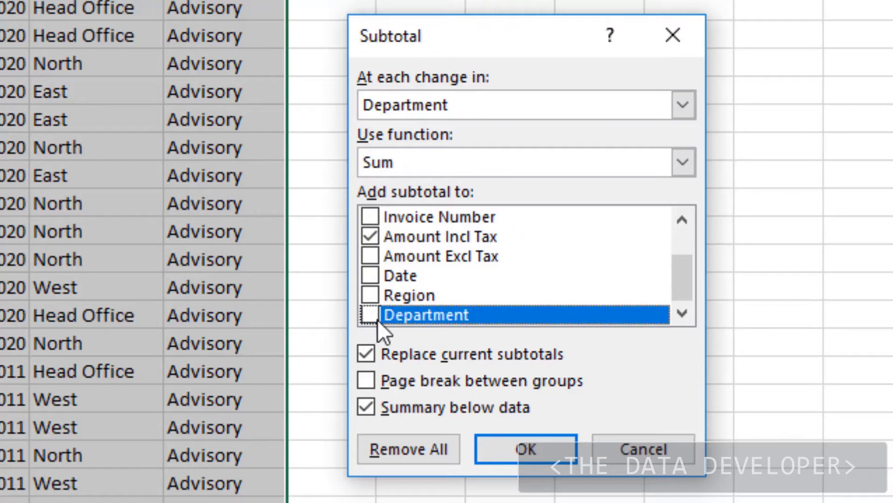
pyautogui.click(371, 256)
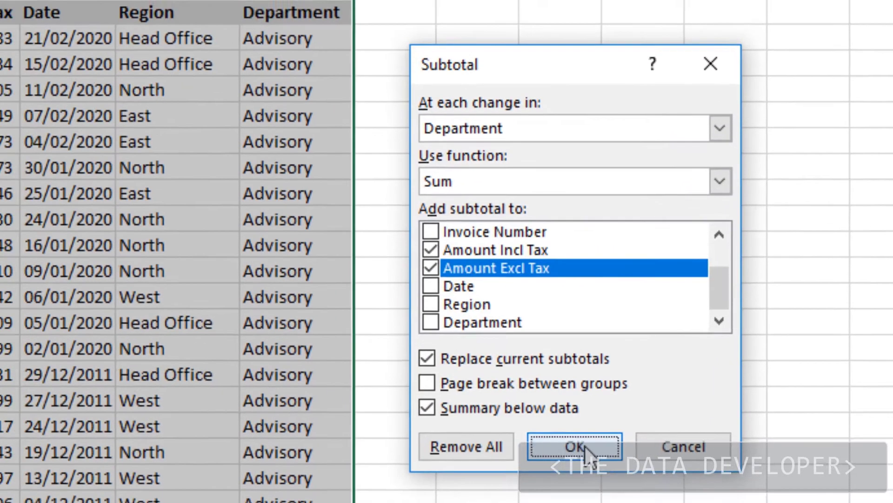
pyautogui.click(535, 450)
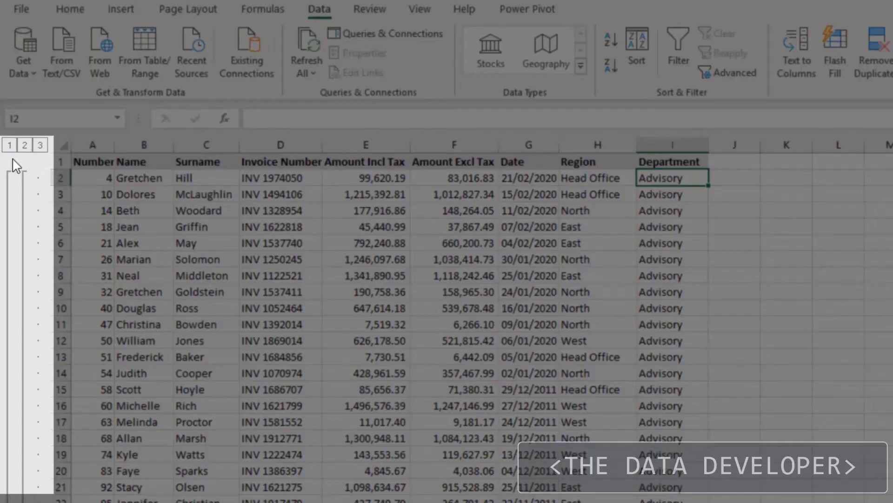
# - Collapse the outline to level 1 and autofit the Amount Incl Tax and Amount Excl Tax columns
pyautogui.click(9, 145)
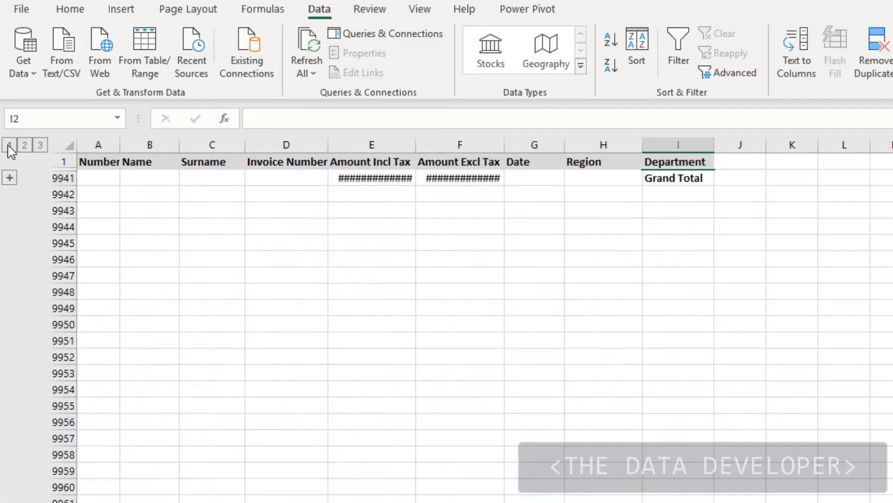
pyautogui.doubleClick(417, 145)
pyautogui.doubleClick(510, 145)
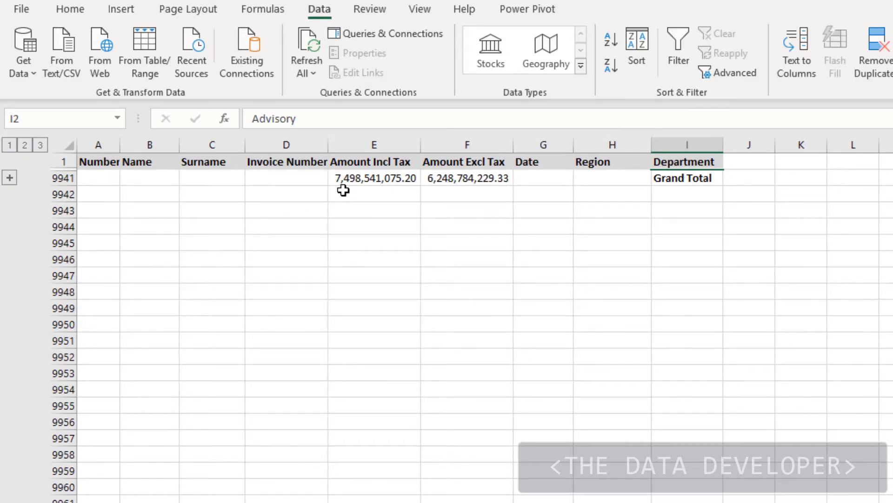
# - Switch between outline levels 1, 2 and 3 to compare the grand total, department totals and detail rows, ending on level 3
pyautogui.click(25, 146)
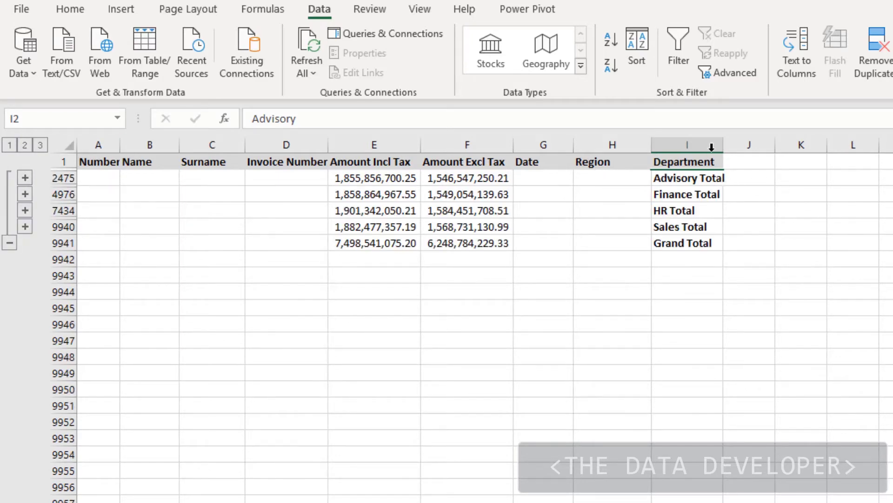
pyautogui.click(41, 145)
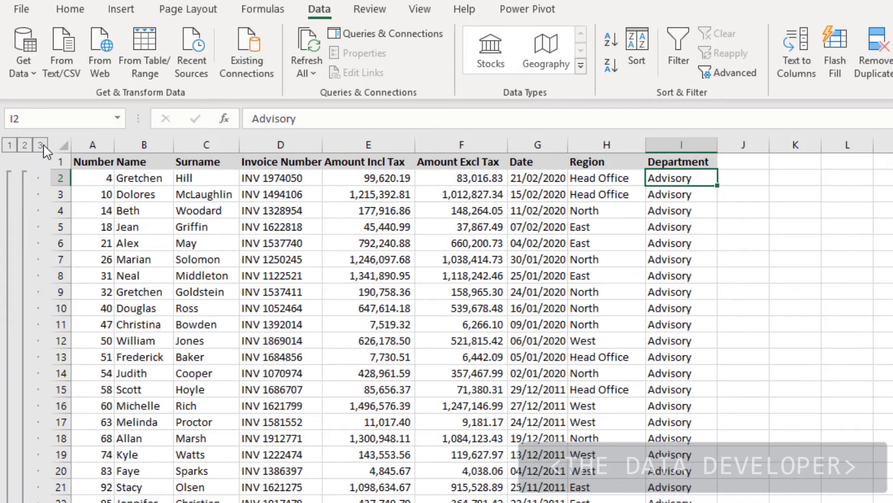
pyautogui.click(8, 148)
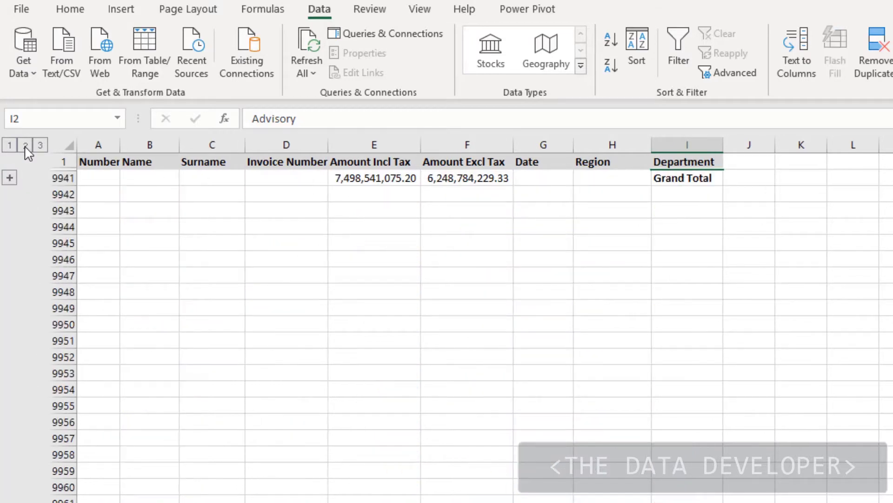
pyautogui.click(25, 145)
pyautogui.click(40, 146)
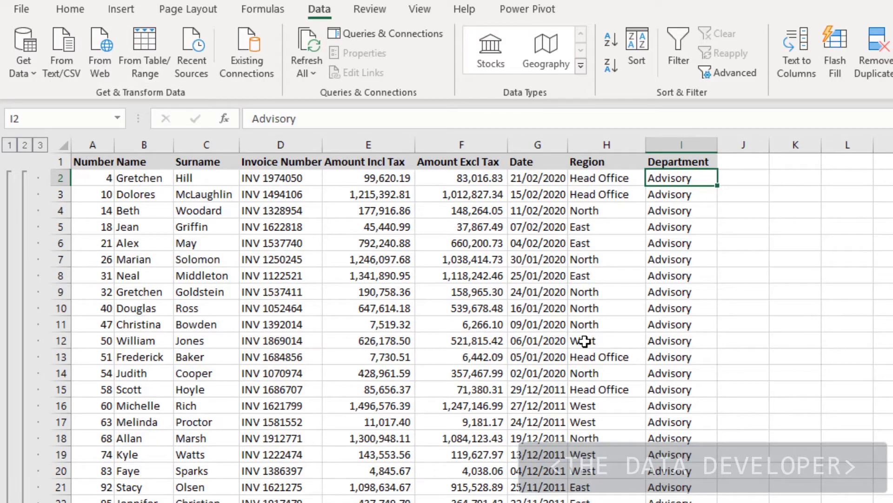
pyautogui.click(26, 145)
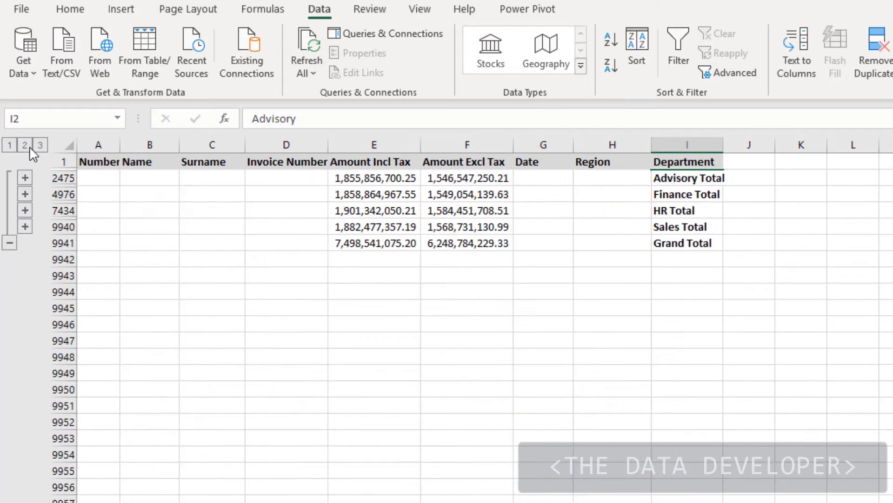
pyautogui.click(9, 145)
pyautogui.click(24, 145)
pyautogui.click(40, 145)
# - Remove all subtotals from the table
pyautogui.click(240, 238)
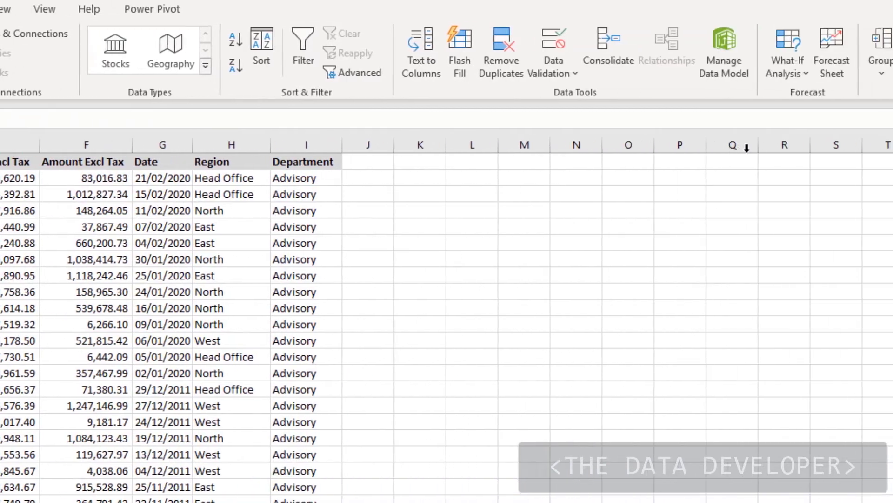
pyautogui.click(844, 54)
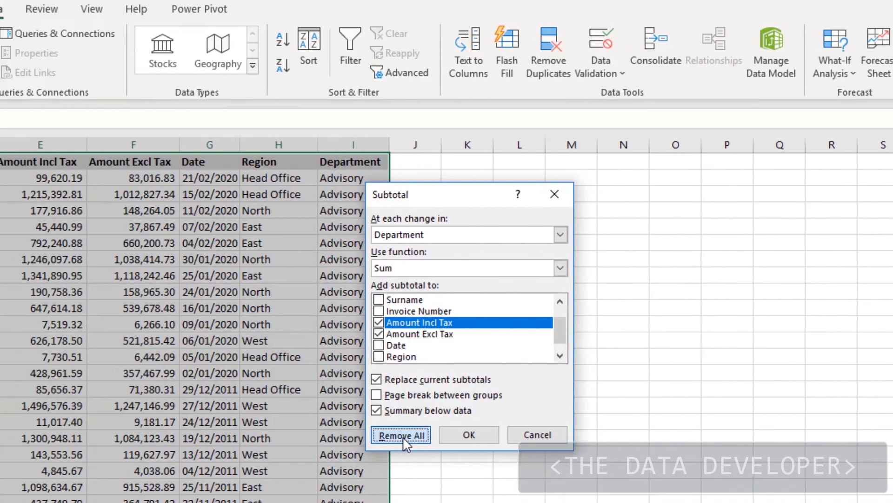
pyautogui.click(246, 434)
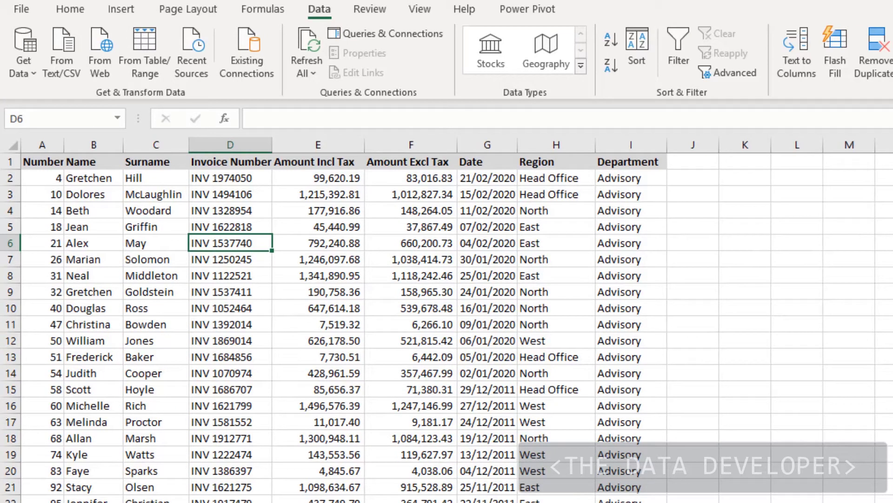
# - Apply Sum subtotals for Amount Incl Tax and Amount Excl Tax again at each change in Department
pyautogui.hotkey('alt', 'a')
pyautogui.press('b')
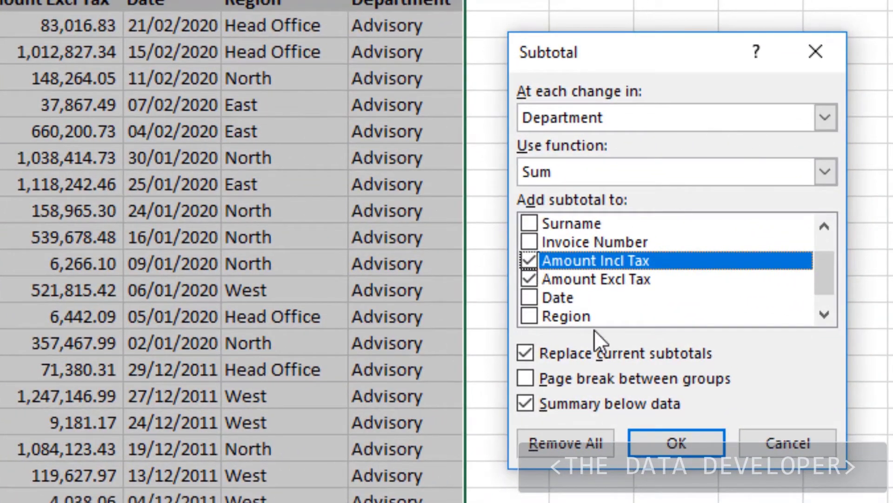
pyautogui.click(686, 454)
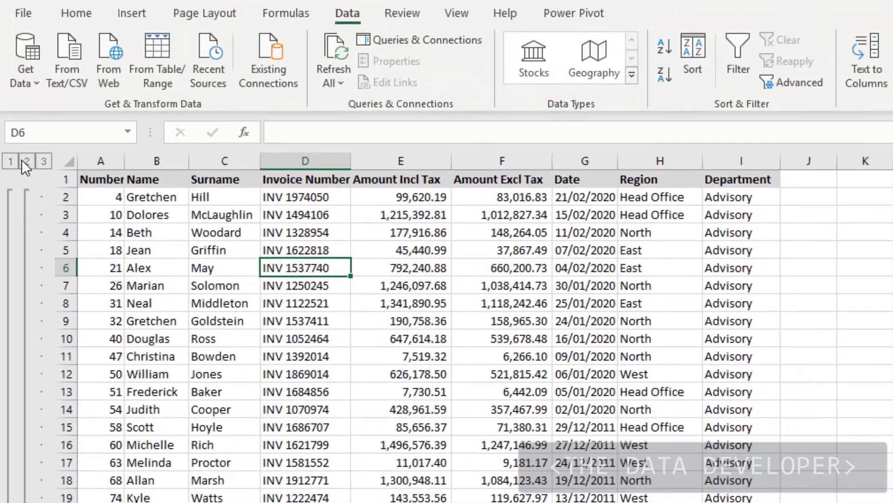
# - Collapse the outline to level 2 and autofit the Department column
pyautogui.click(23, 161)
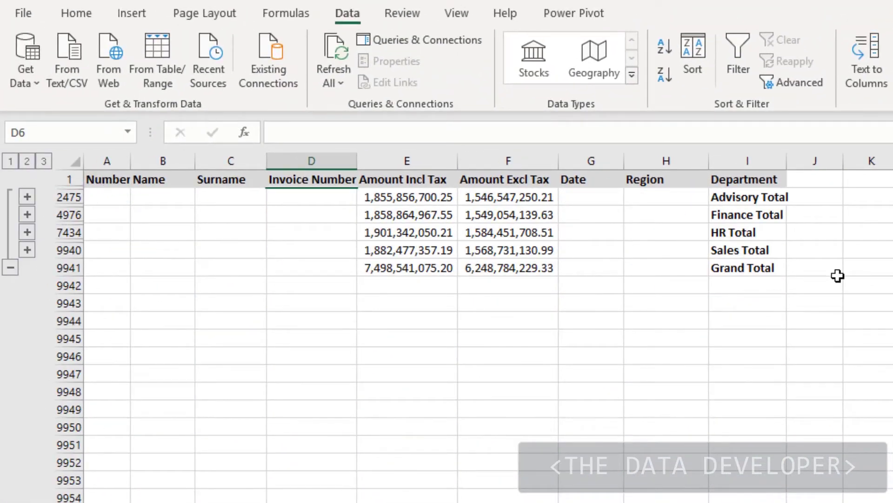
pyautogui.doubleClick(787, 160)
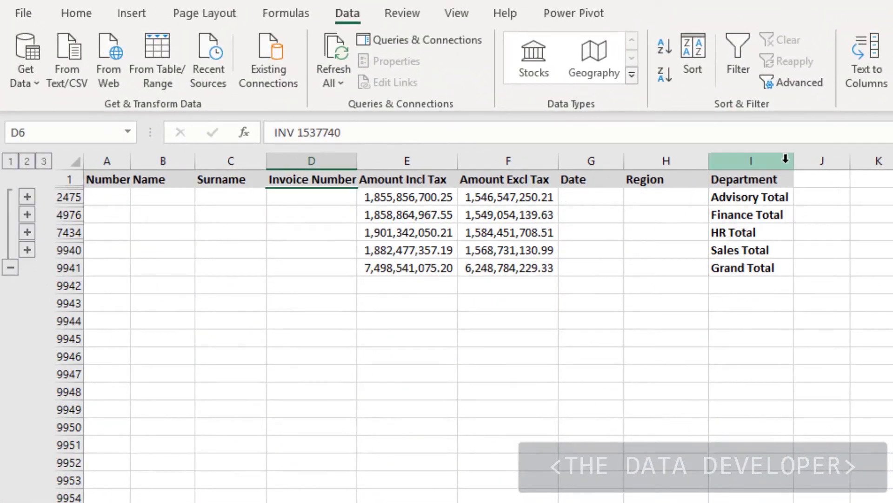
pyautogui.click(839, 249)
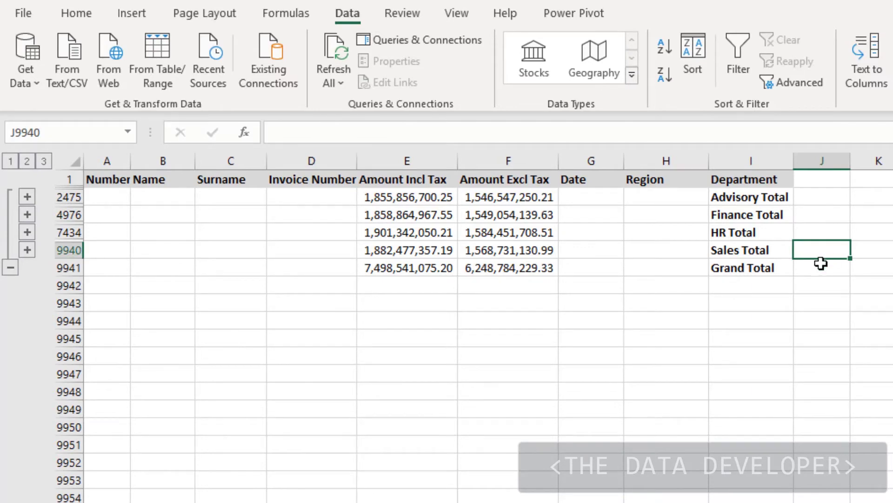
# - Copy the collapsed subtotal table with its headers to cell A1 of a blank sheet and autofit all columns there
pyautogui.moveTo(785, 269); pyautogui.dragTo(74, 180)
pyautogui.hotkey('ctrl', 'c')
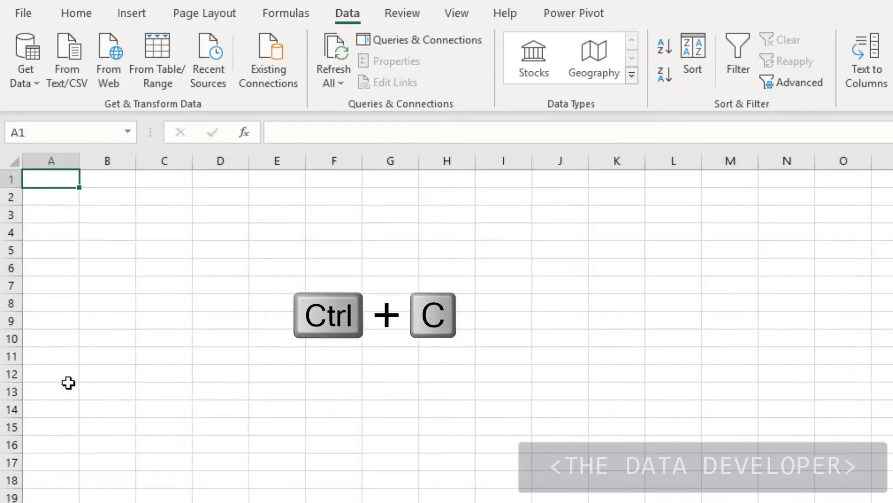
pyautogui.hotkey('ctrl', 'v')
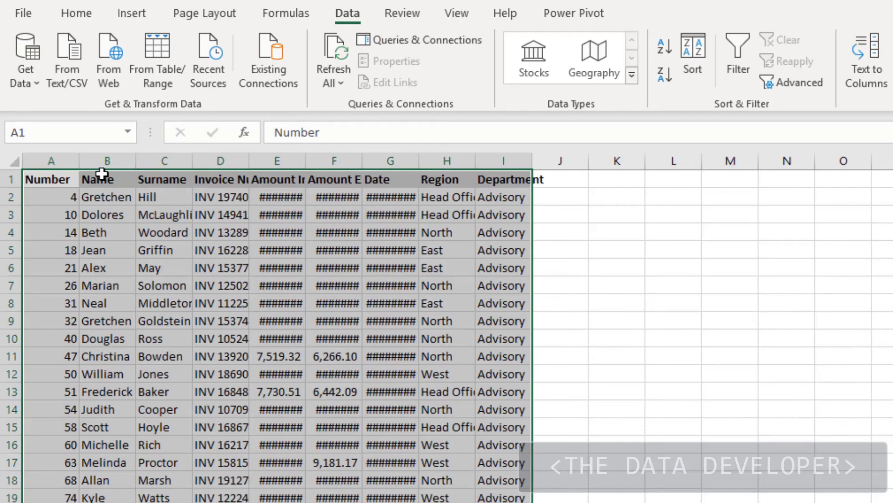
pyautogui.click(13, 161)
pyautogui.doubleClick(81, 159)
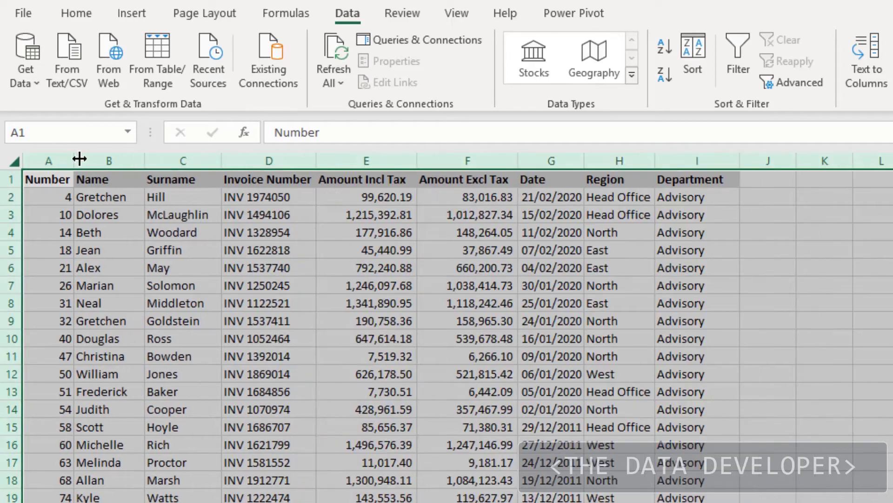
# - Cancel the pending copy on the subtotal sheet and select only the visible cells of the collapsed table, from the headers to Grand Total
pyautogui.click(182, 256)
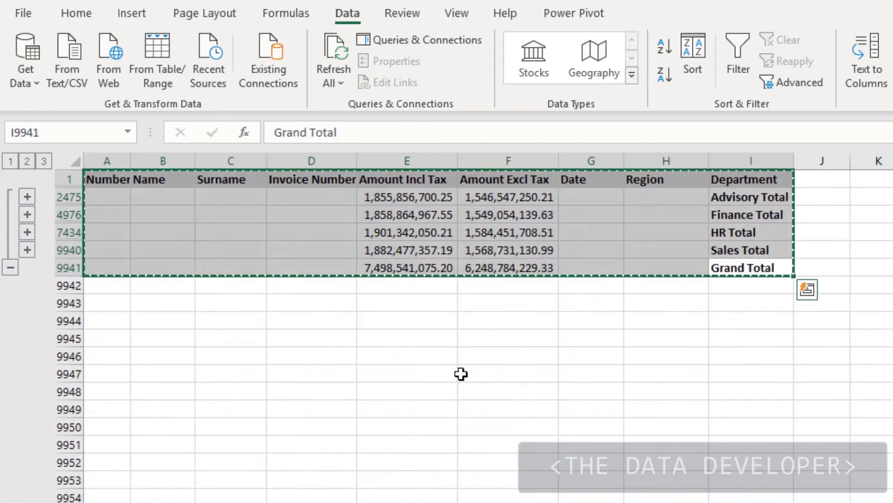
pyautogui.click(459, 374)
pyautogui.press('Escape')
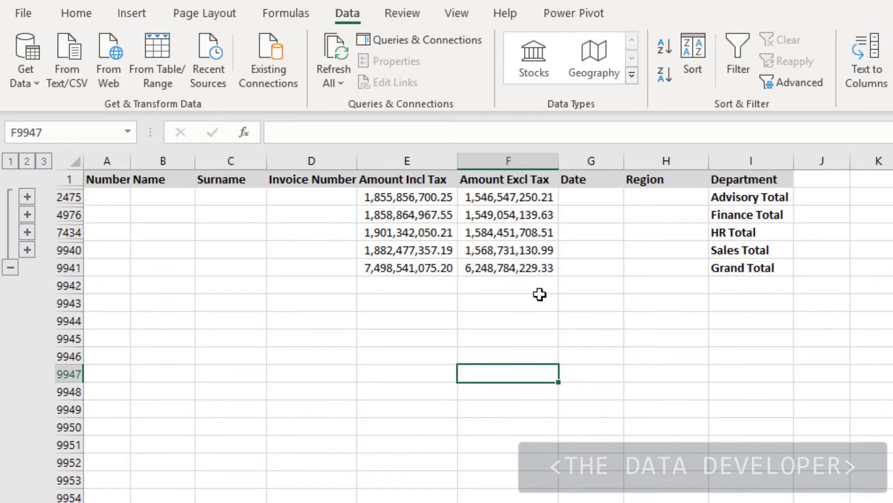
pyautogui.moveTo(763, 267); pyautogui.dragTo(110, 179)
pyautogui.click(77, 13)
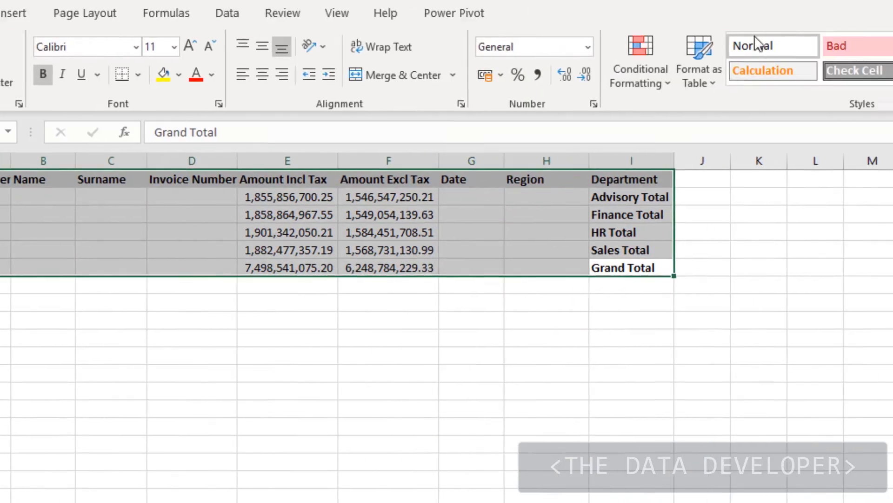
pyautogui.click(716, 79)
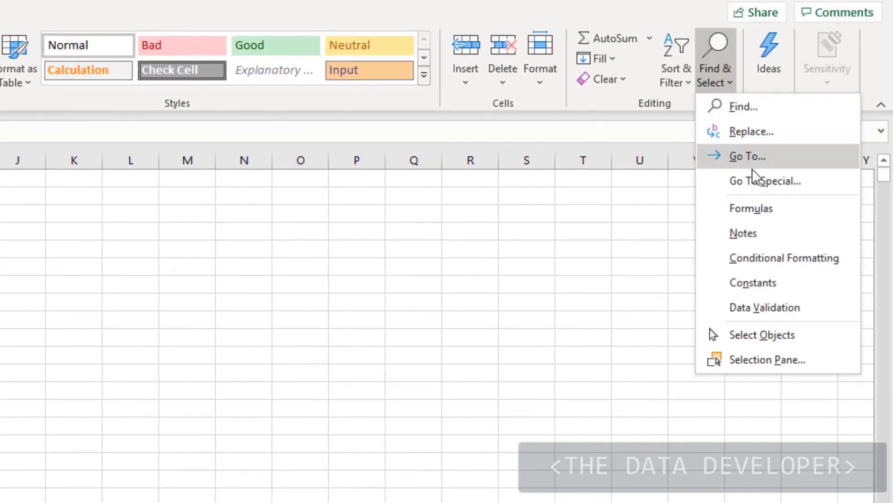
pyautogui.click(773, 181)
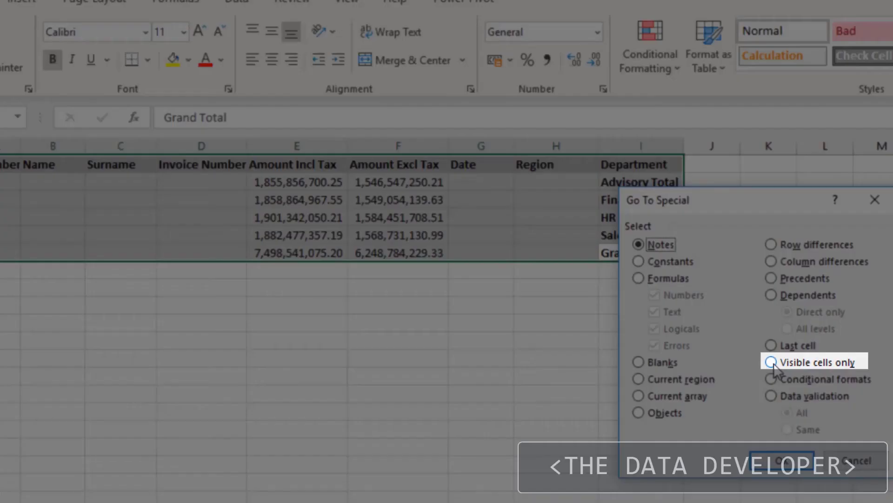
pyautogui.click(772, 362)
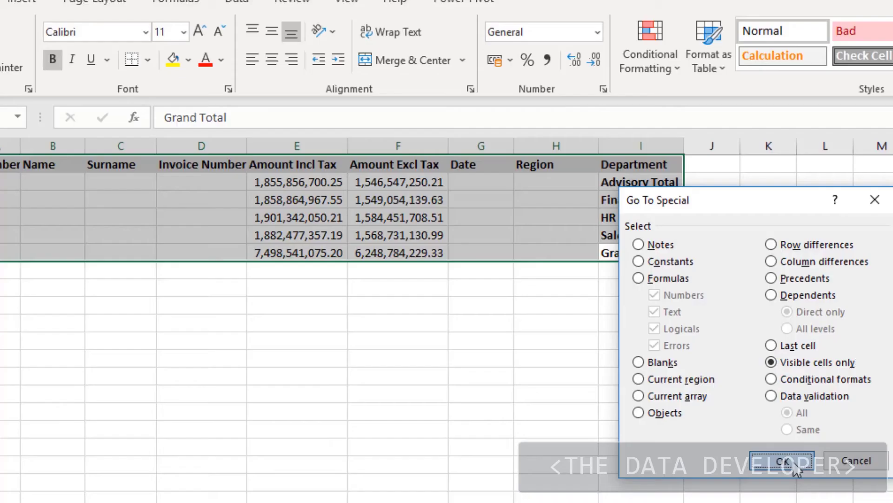
pyautogui.click(782, 461)
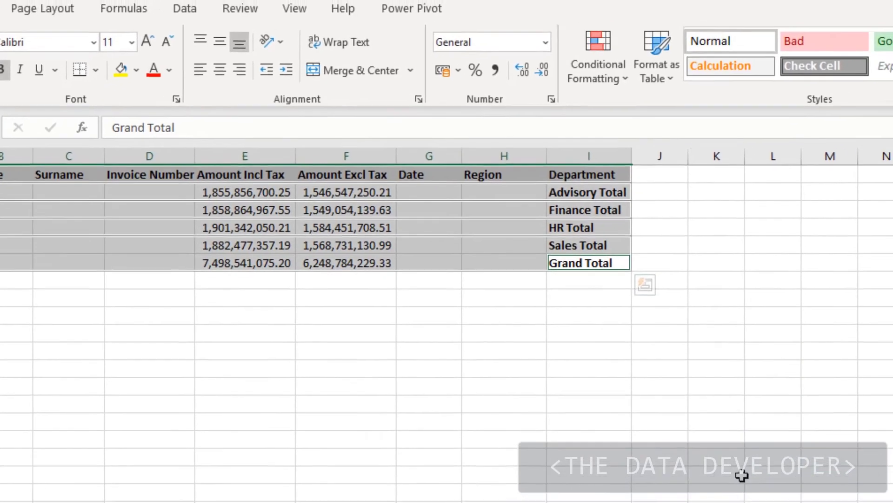
# - Copy the visible subtotal rows to a blank sheet, widen its two amount columns, and clear the copy selection on the subtotal sheet
pyautogui.hotkey('ctrl', 'c')
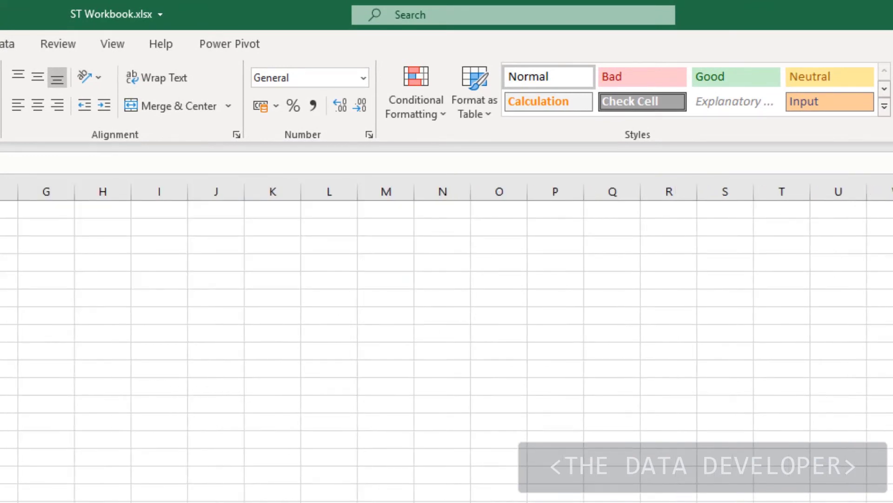
pyautogui.hotkey('ctrl', 'v')
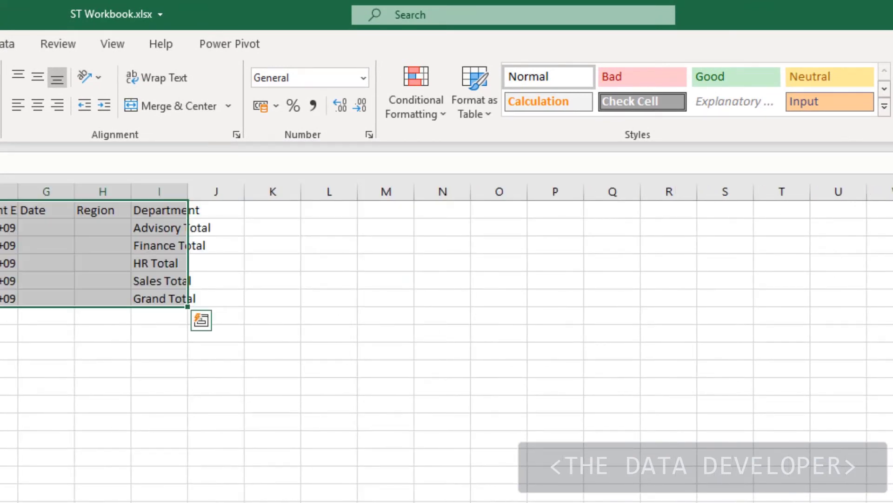
pyautogui.click(7, 332)
pyautogui.moveTo(17, 192); pyautogui.dragTo(111, 198)
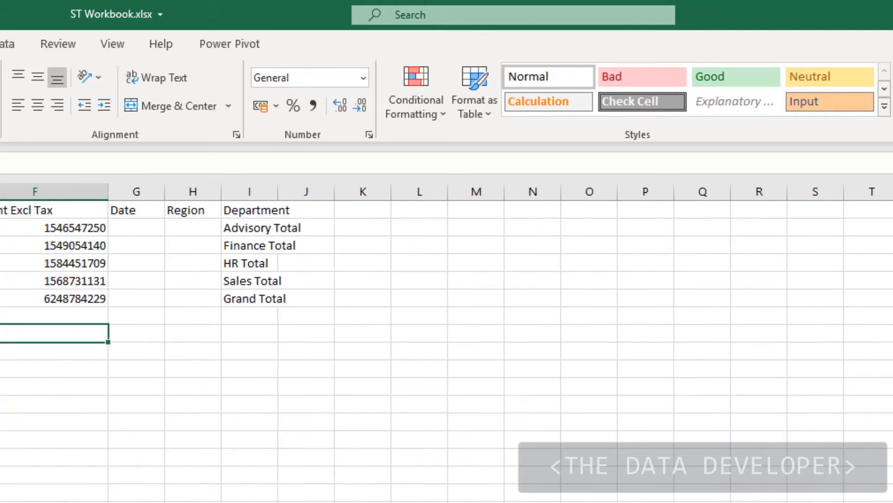
pyautogui.moveTo(0, 193); pyautogui.dragTo(32, 194)
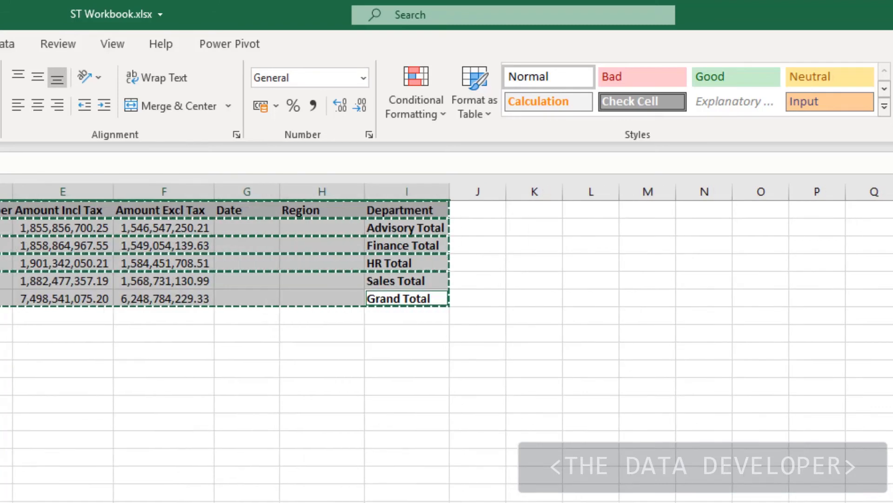
pyautogui.click(7, 421)
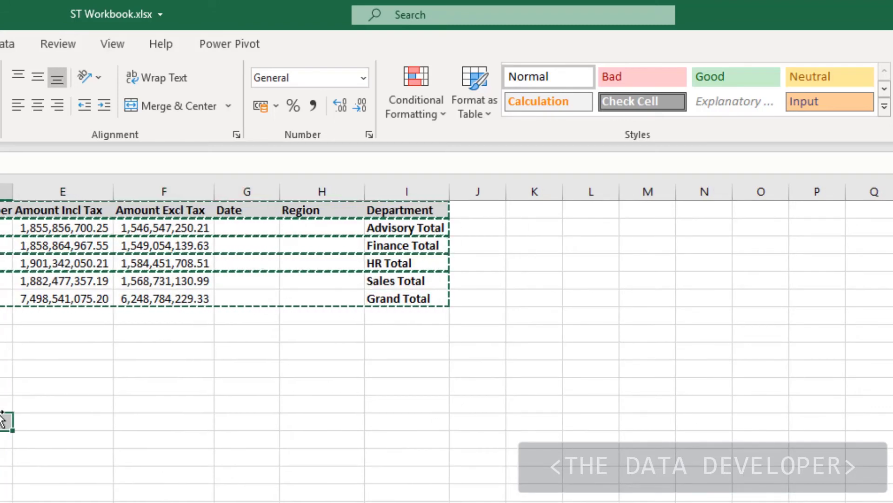
pyautogui.click(100, 398)
pyautogui.press('Escape')
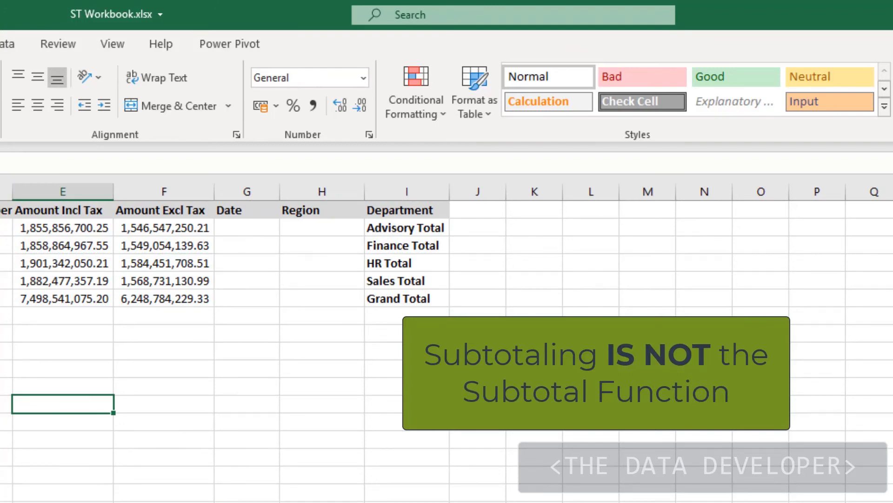
# - Remove all subtotals from the invoice data and select empty cell J3 beside the table
pyautogui.click(6, 50)
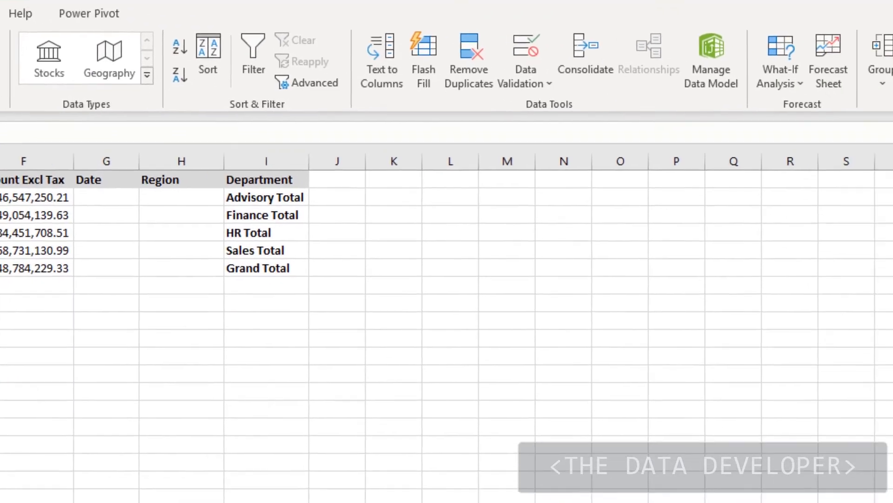
pyautogui.click(866, 35)
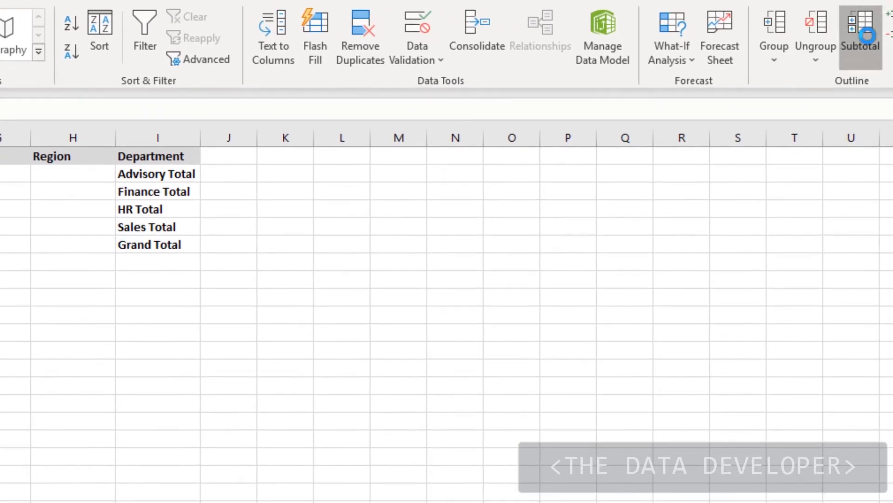
pyautogui.click(281, 463)
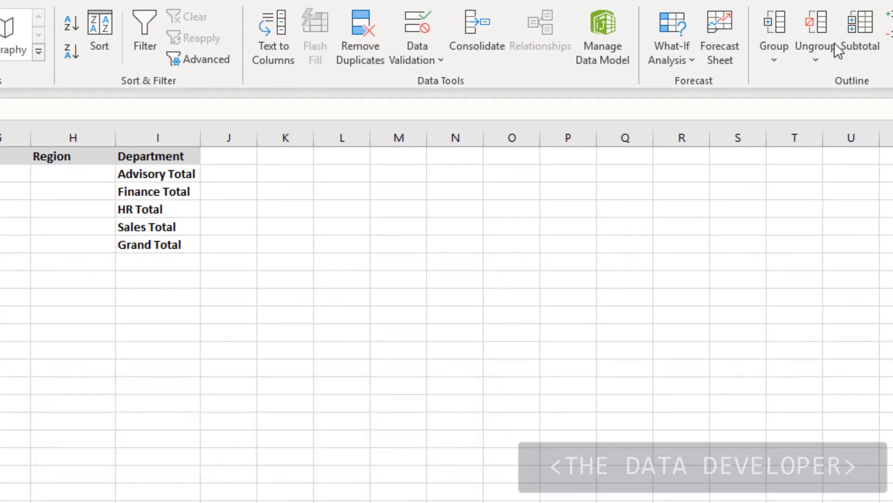
pyautogui.click(856, 26)
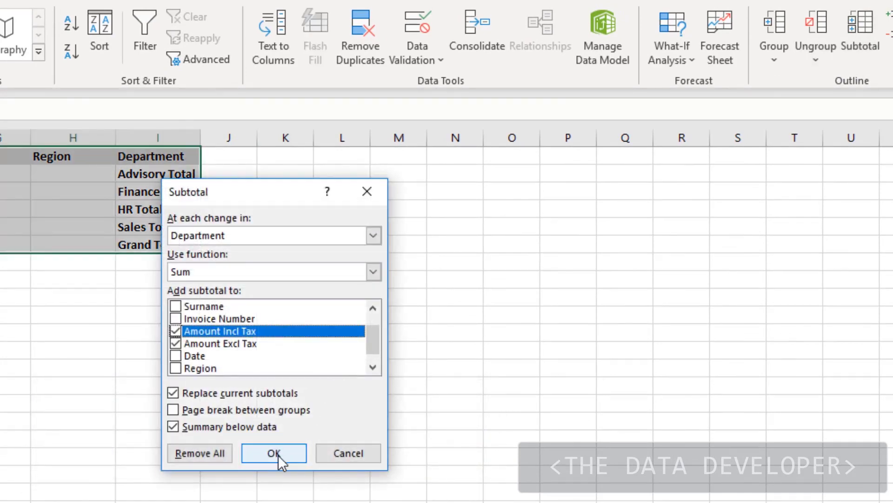
pyautogui.click(222, 460)
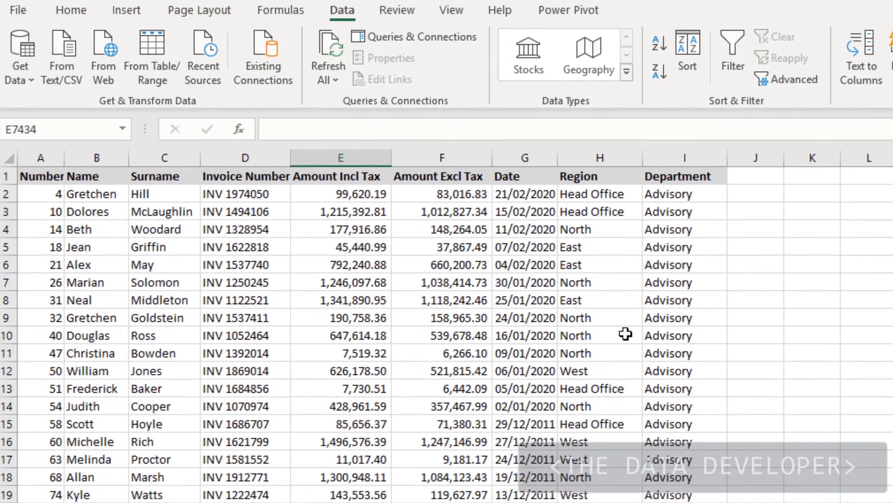
pyautogui.click(625, 334)
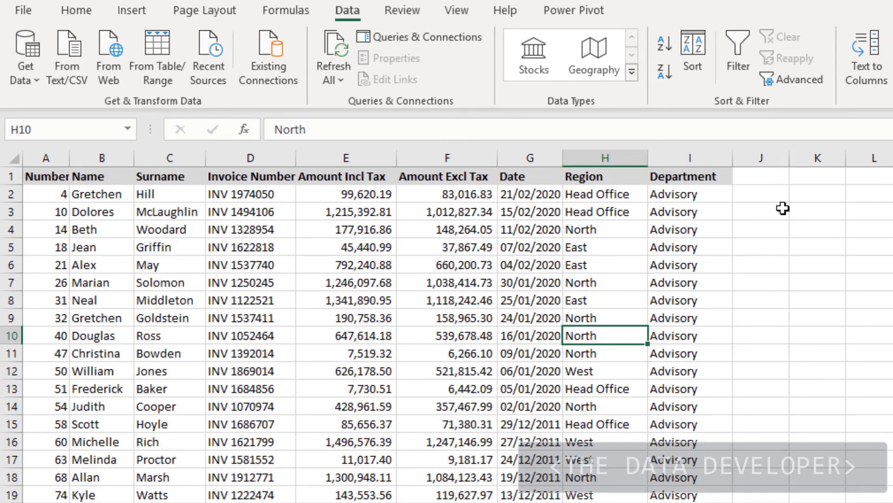
pyautogui.click(783, 208)
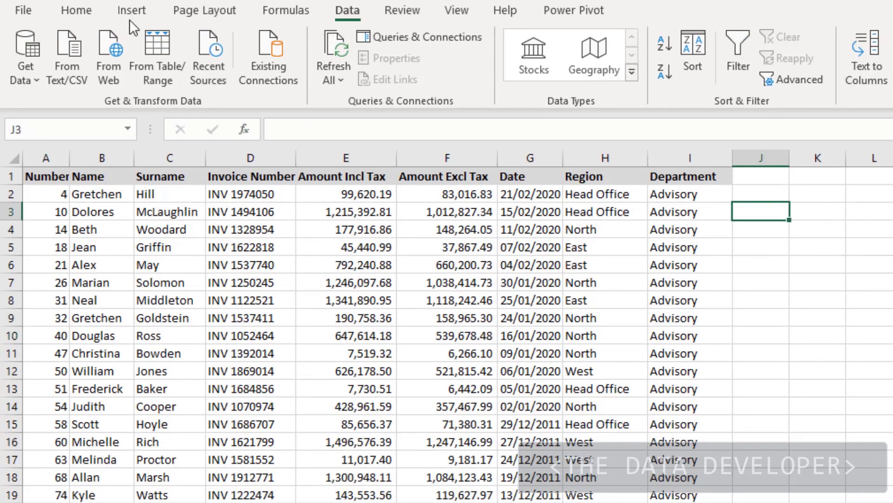